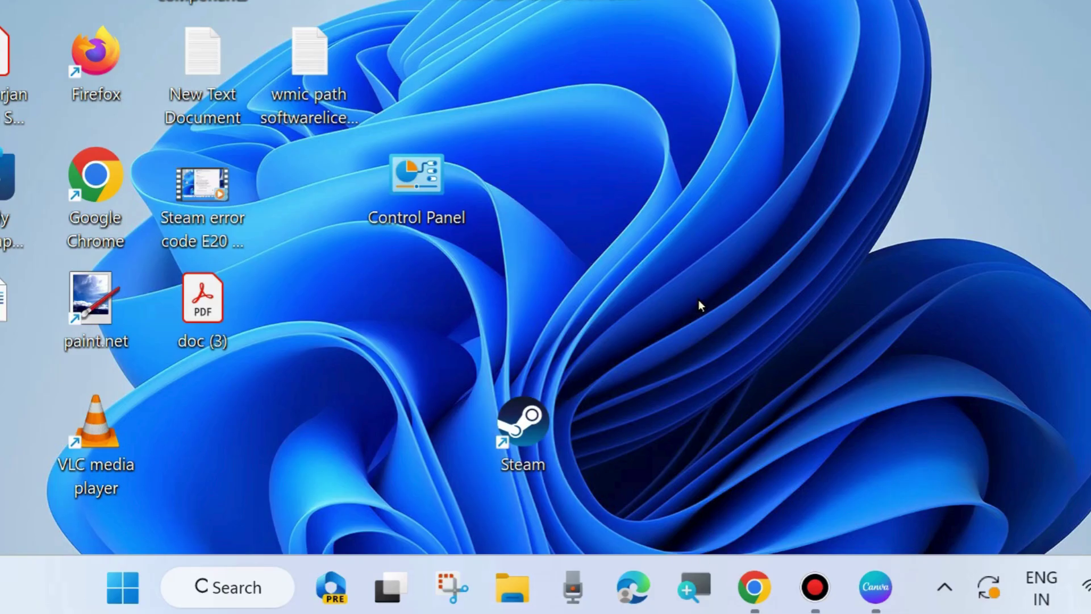
- Open the Steam shortcut's properties and enable compatibility mode for Windows 8
left_click(571, 426)
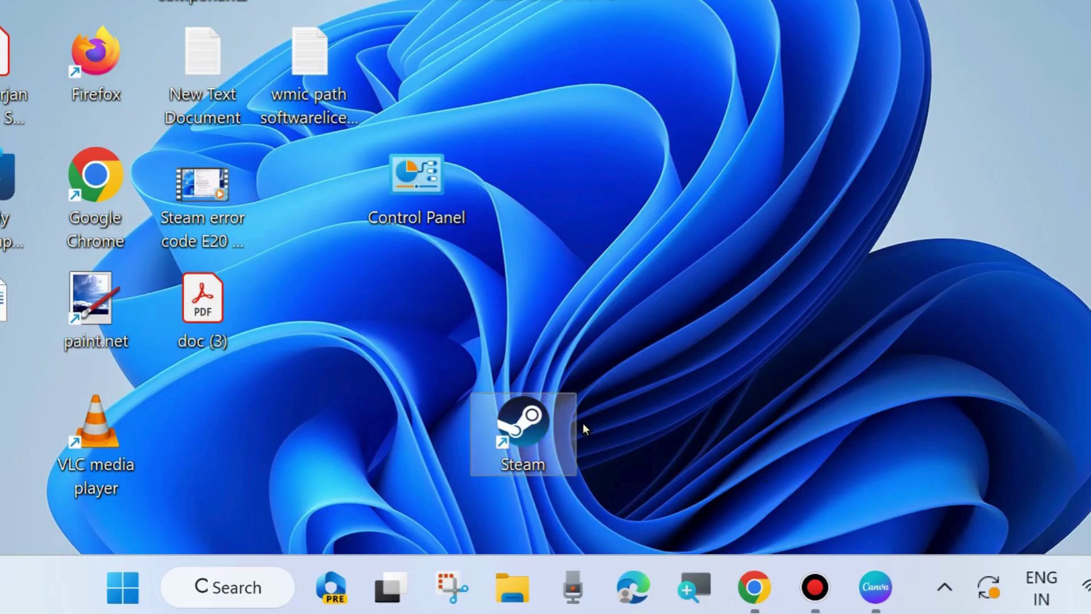
right_click(530, 426)
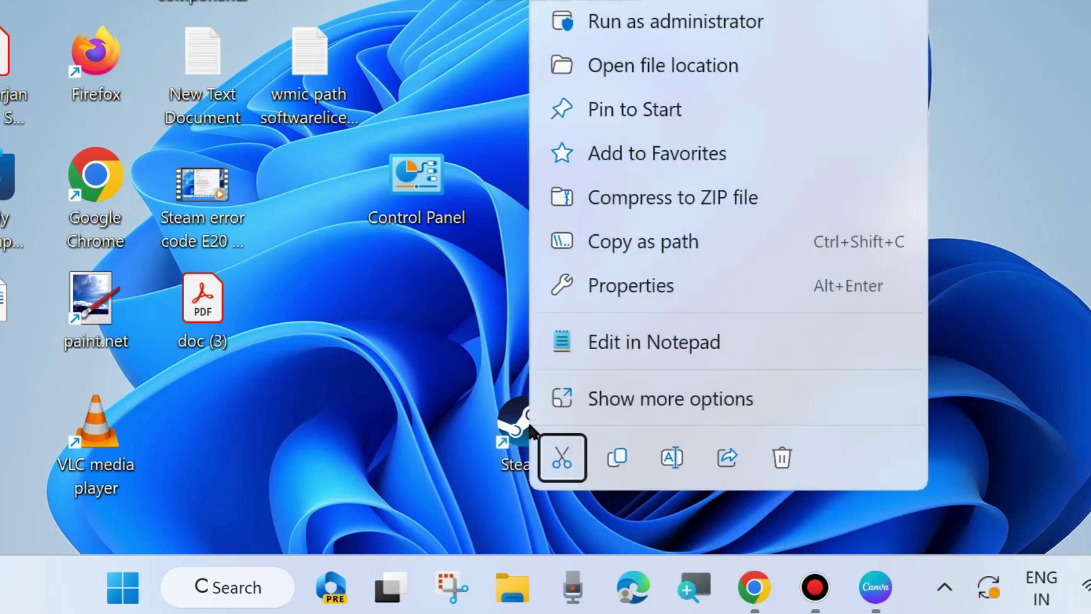
left_click(636, 287)
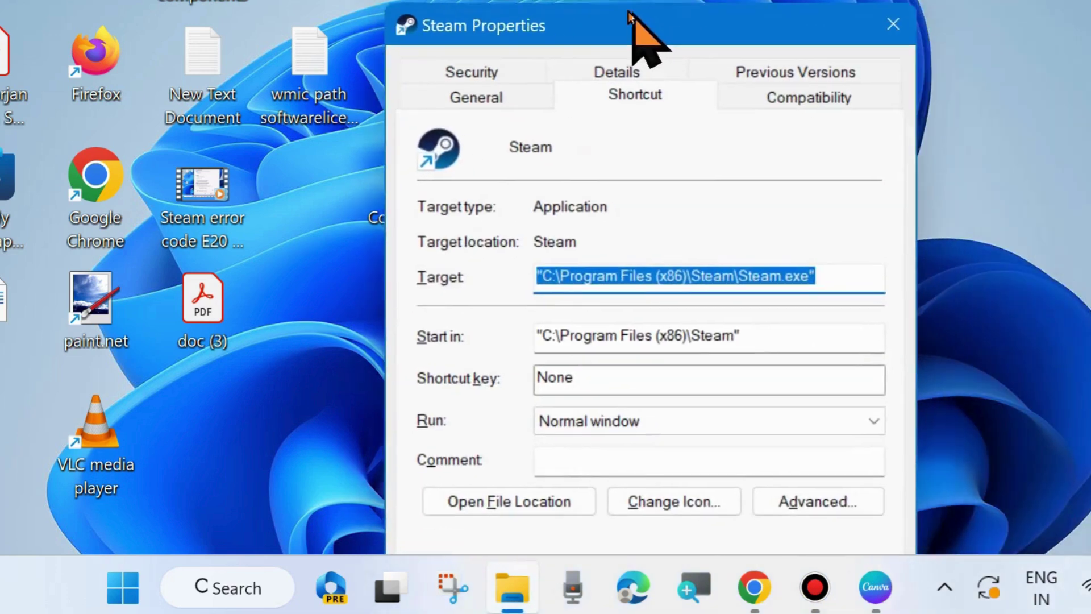
left_click_drag(629, 12, 584, 17)
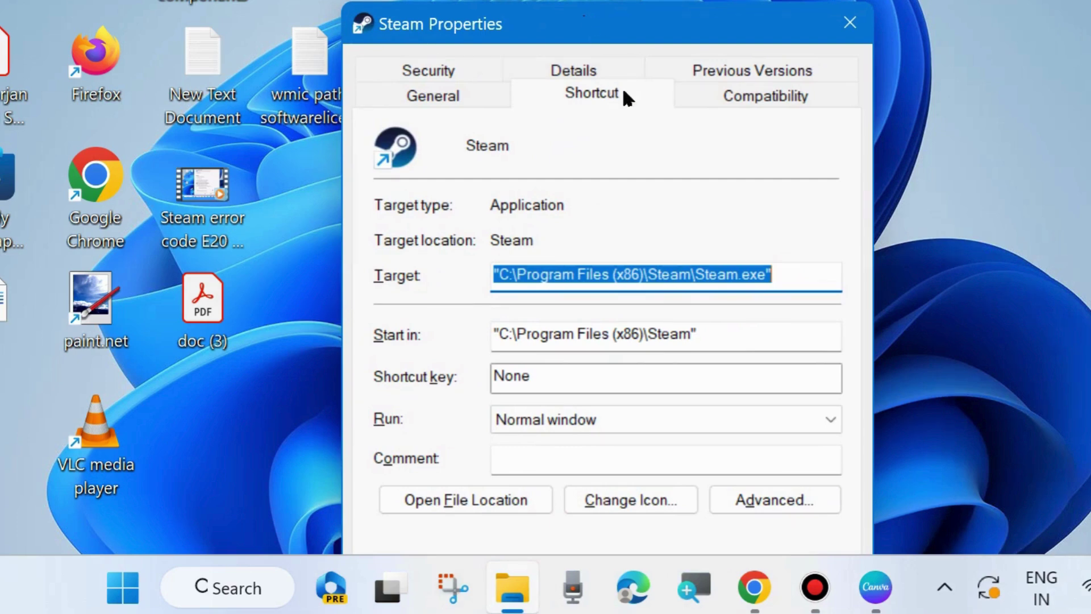
left_click(771, 98)
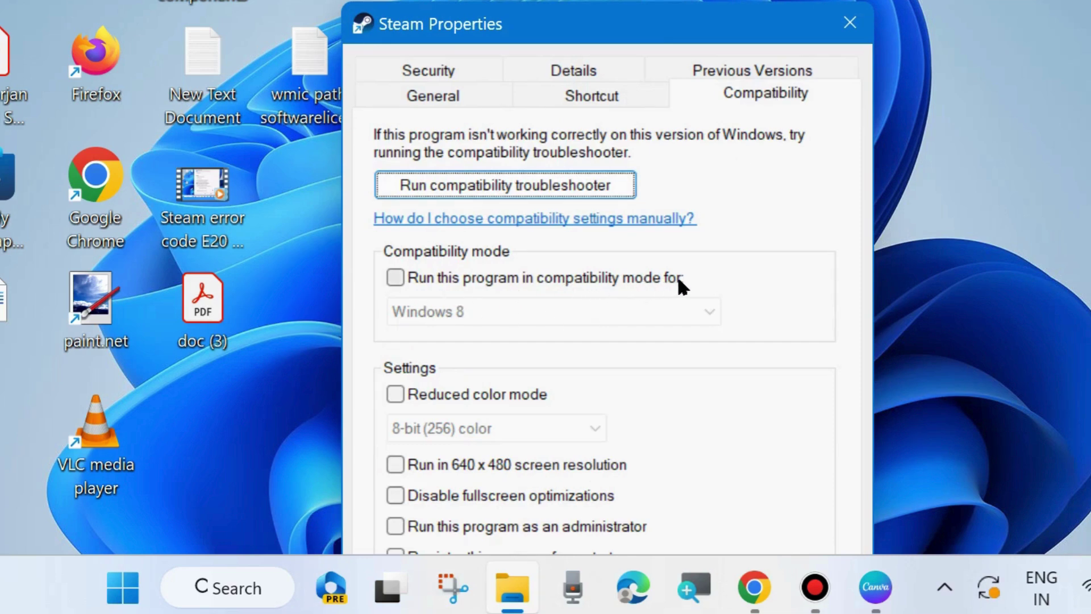
left_click(396, 274)
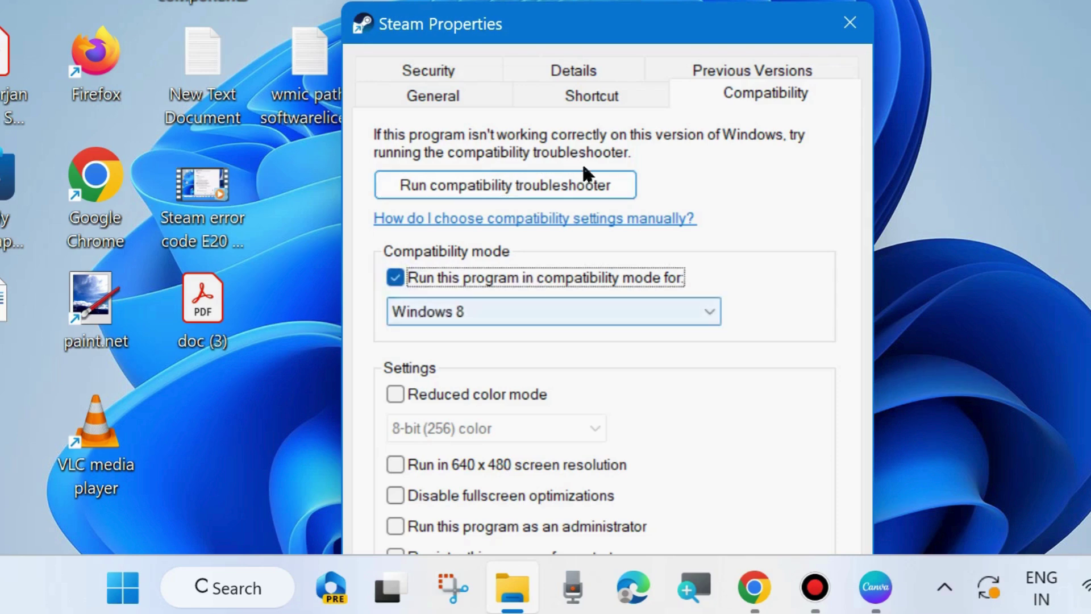
- Set the Steam shortcut to run as an administrator and close its properties
left_click_drag(579, 25, 594, 0)
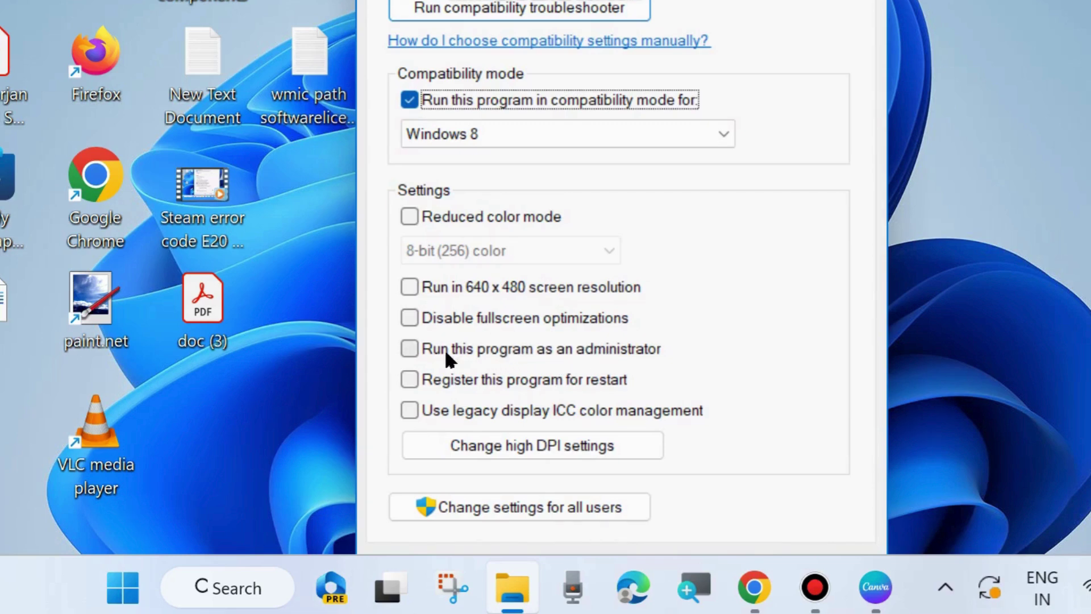
left_click(410, 349)
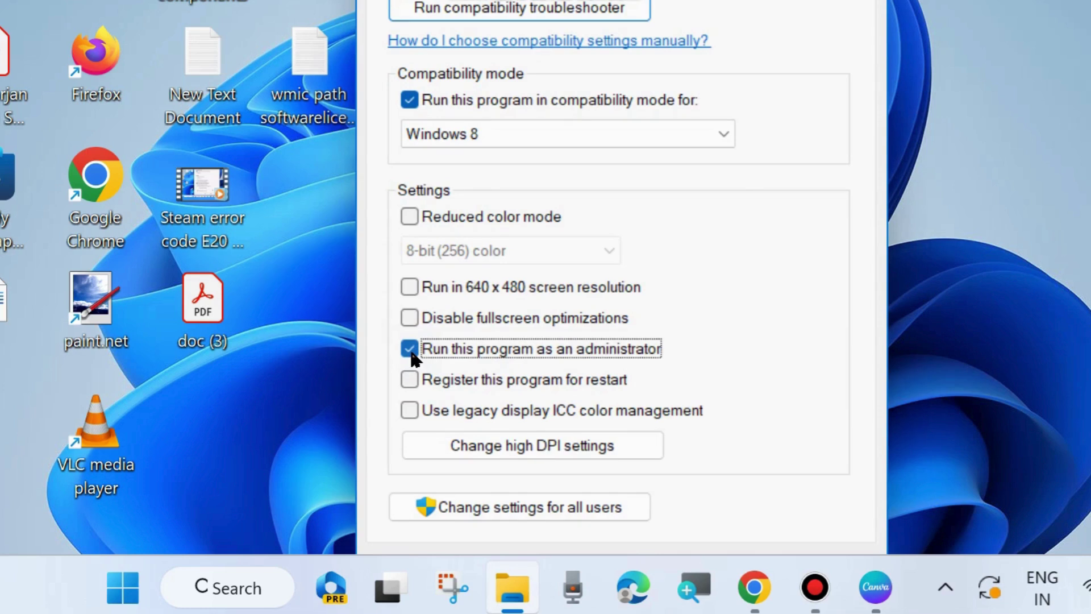
left_click_drag(593, 0, 589, 0)
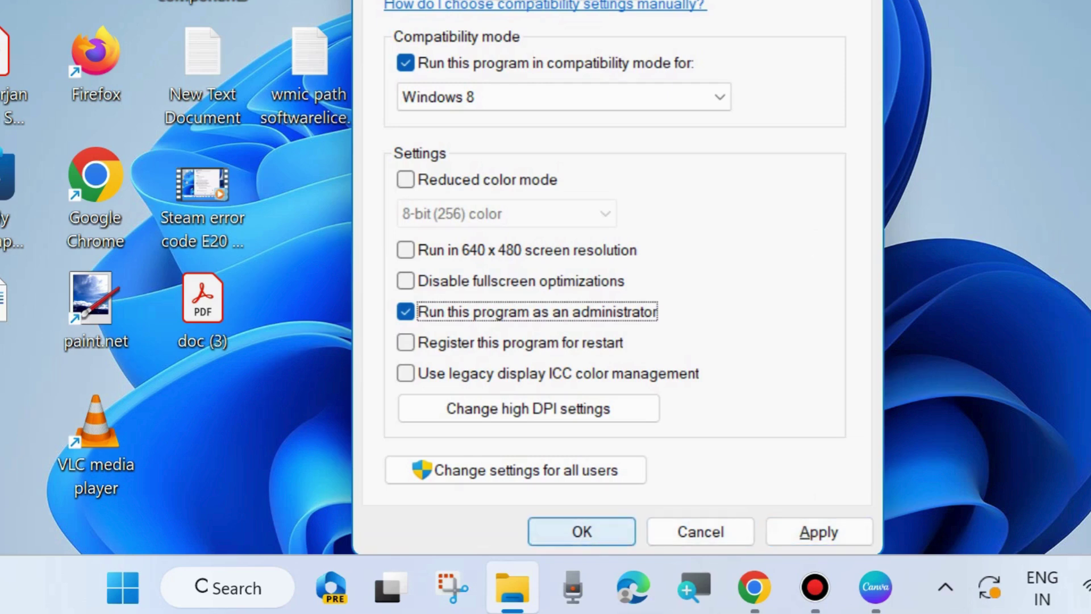
key("Escape")
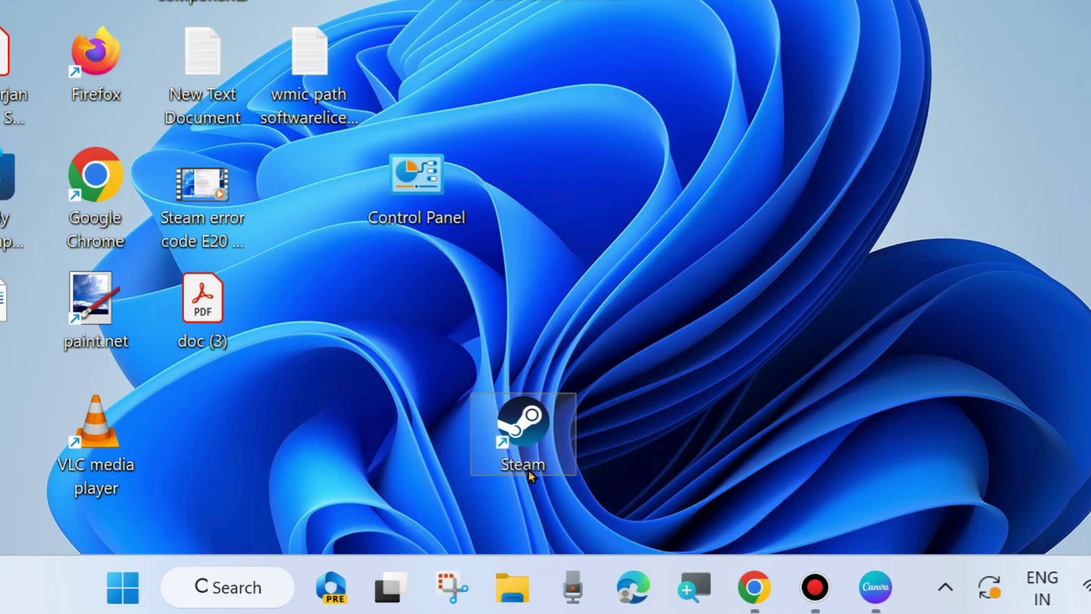
- Launch Steam and check for Steam client updates
double_click(522, 426)
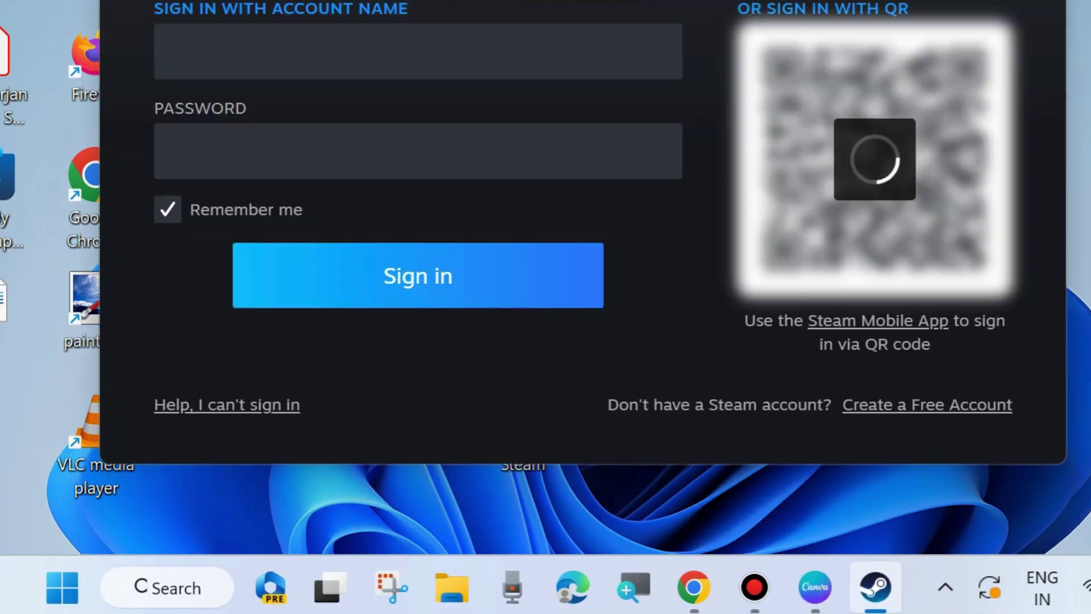
left_click_drag(716, 0, 727, 34)
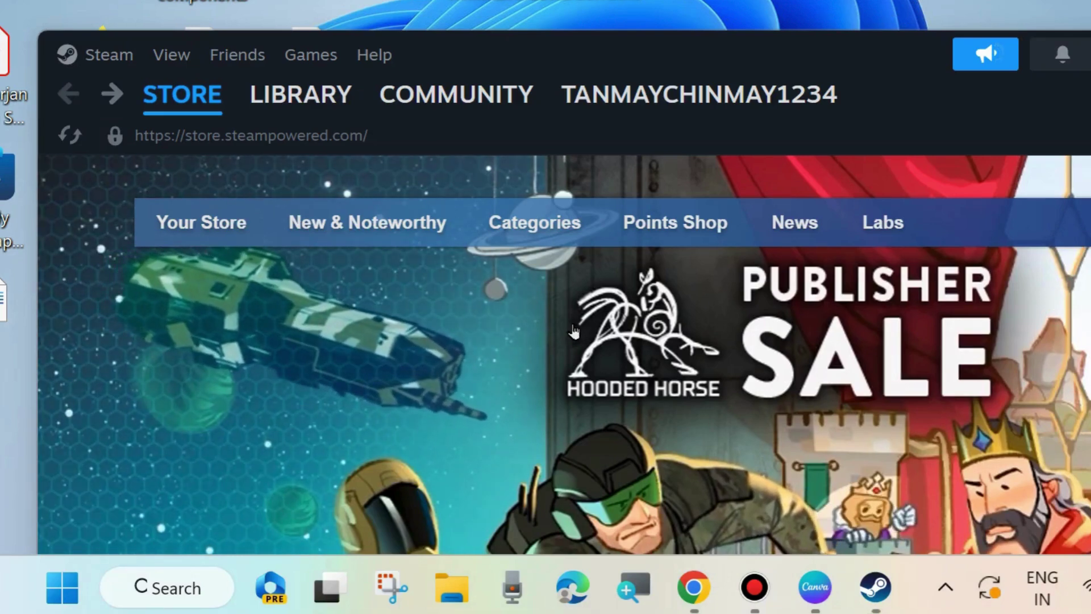
mouse_move(166, 97)
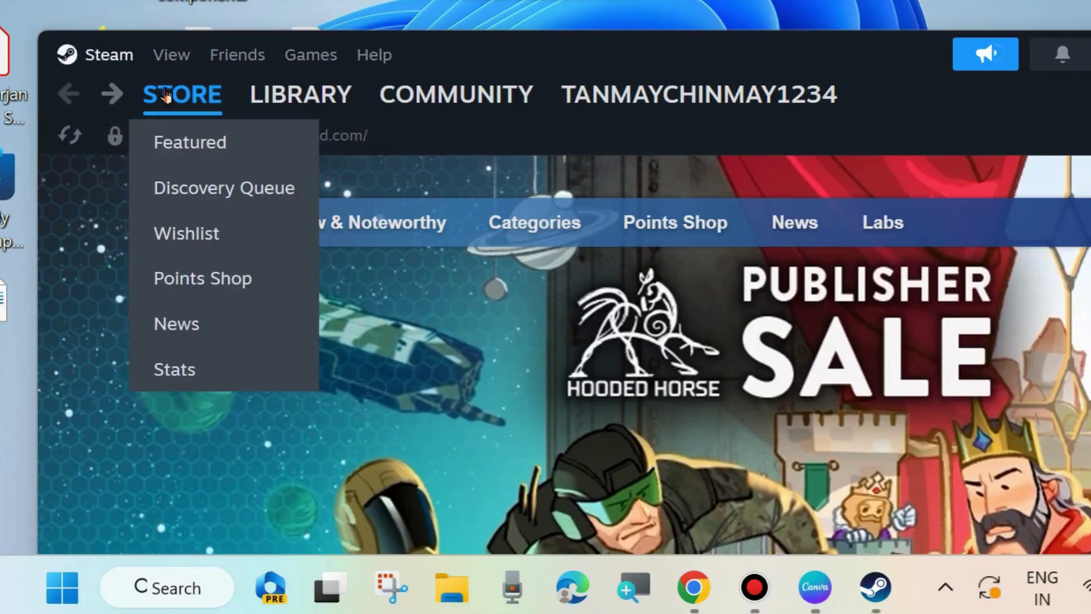
left_click(106, 55)
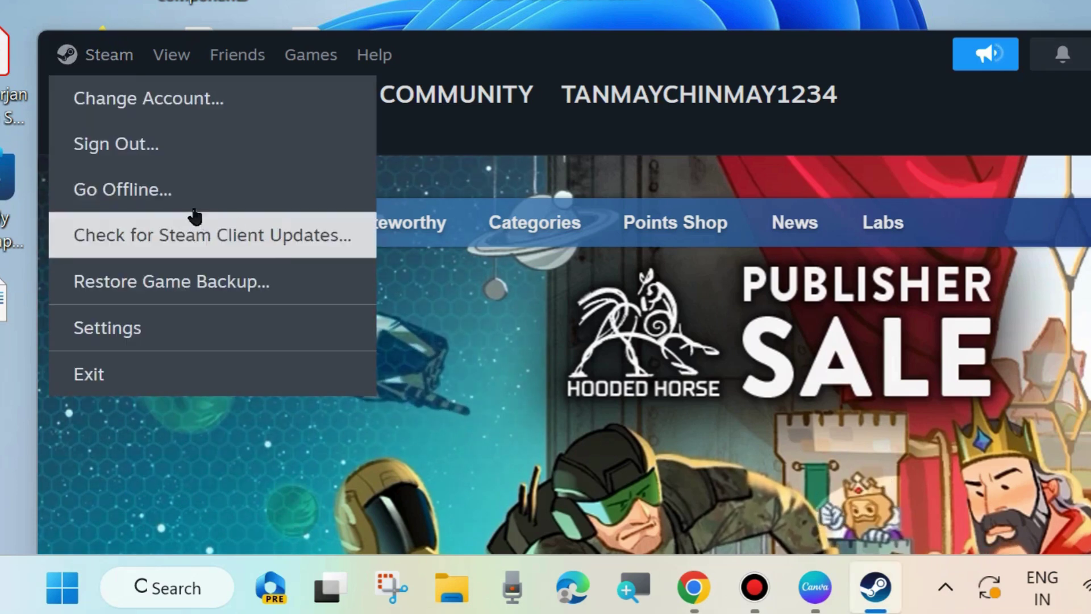
left_click(238, 239)
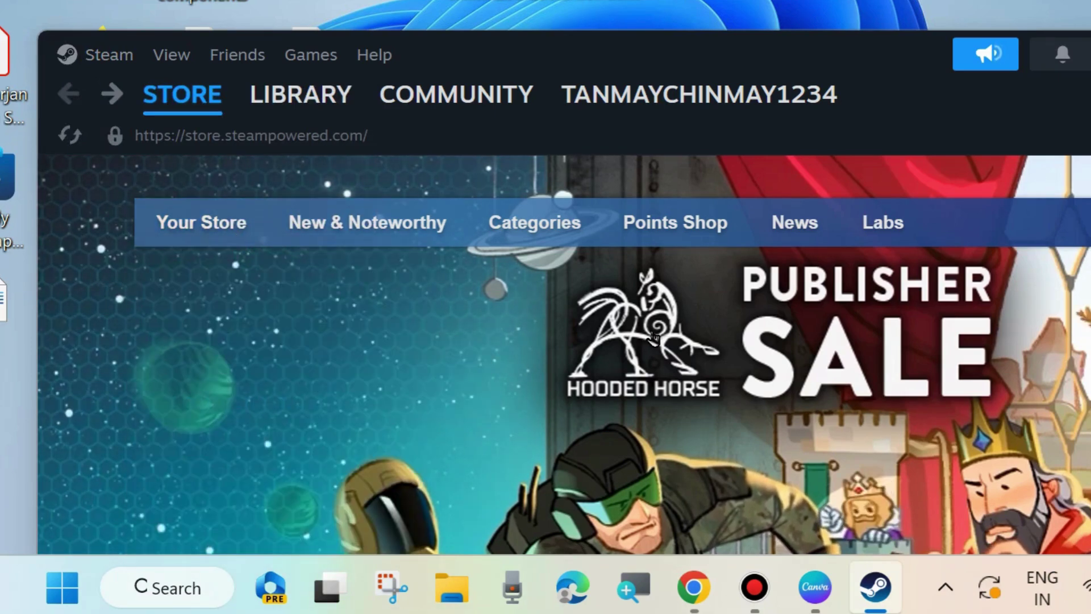
mouse_move(716, 94)
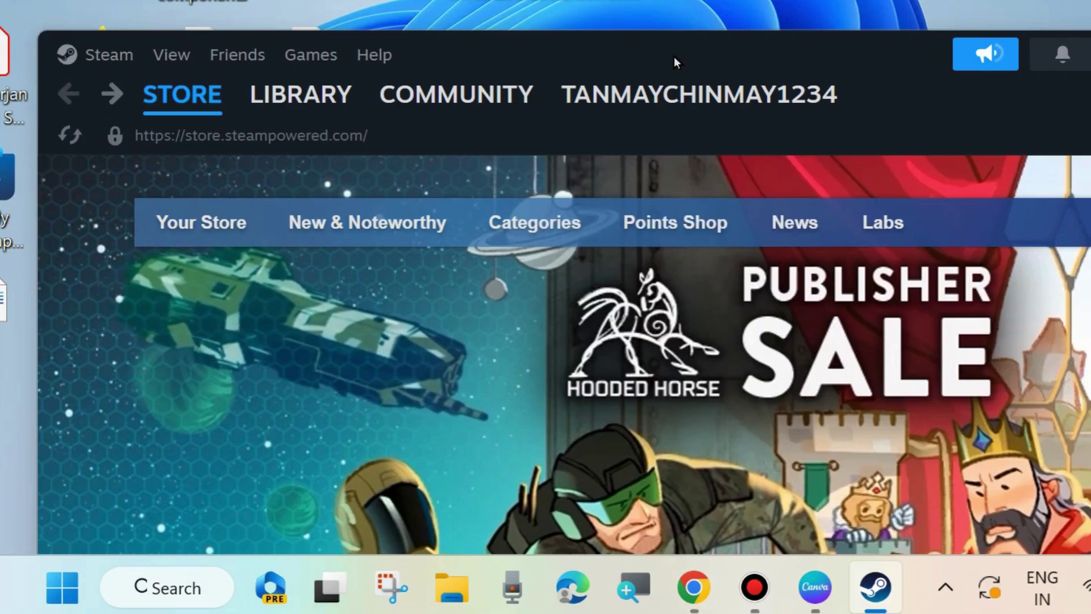
left_click_drag(673, 56, 693, 0)
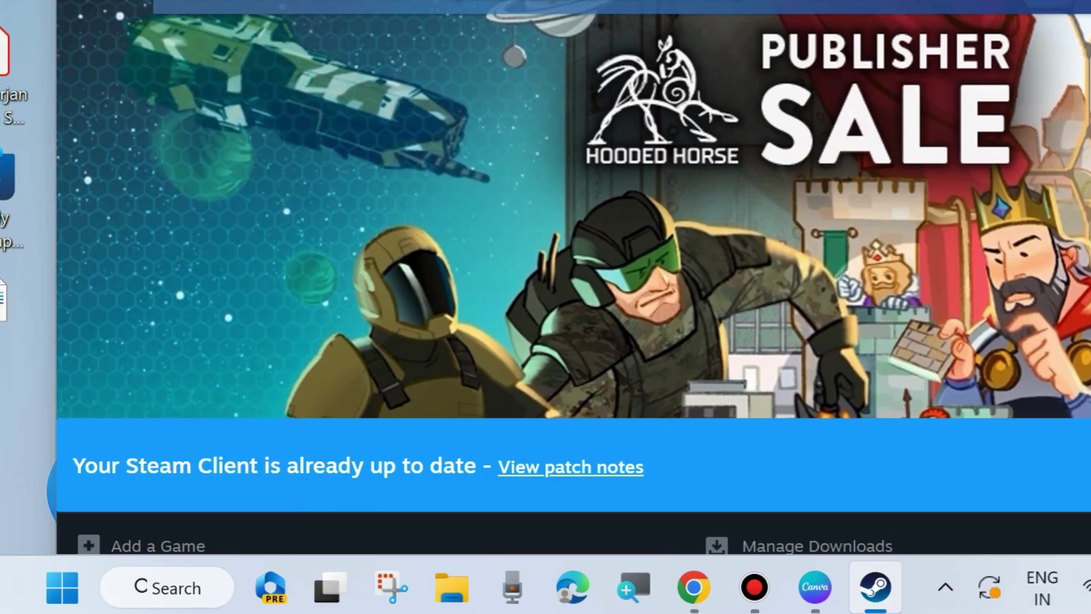
left_click_drag(850, 0, 797, 50)
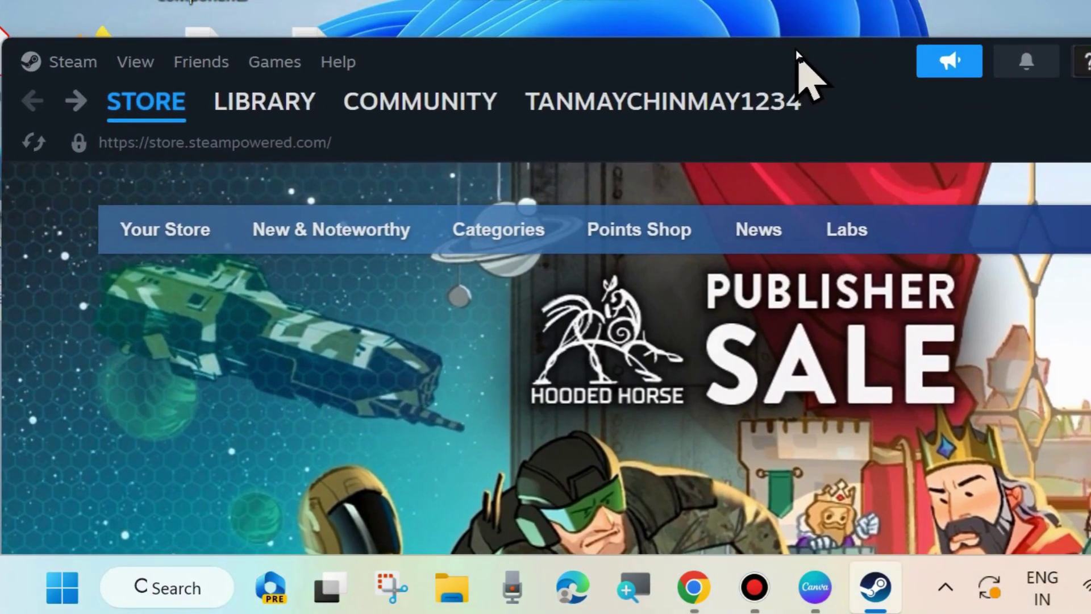
- Open the properties of Yu-Gi-Oh! Master Duel from the recent games in the Steam library
left_click(261, 108)
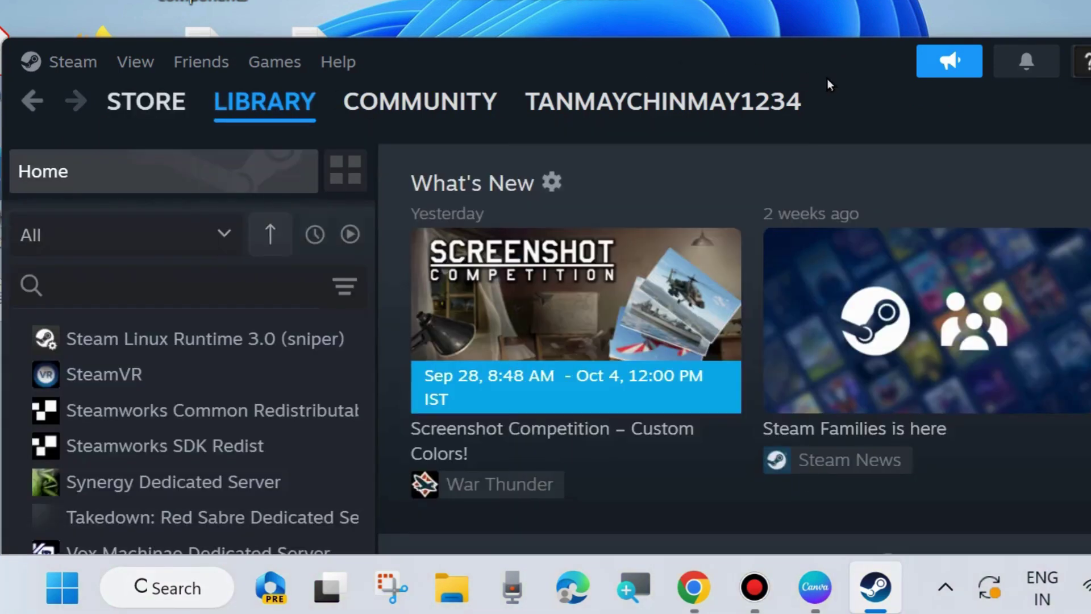
scroll(469, 233, "down", 6)
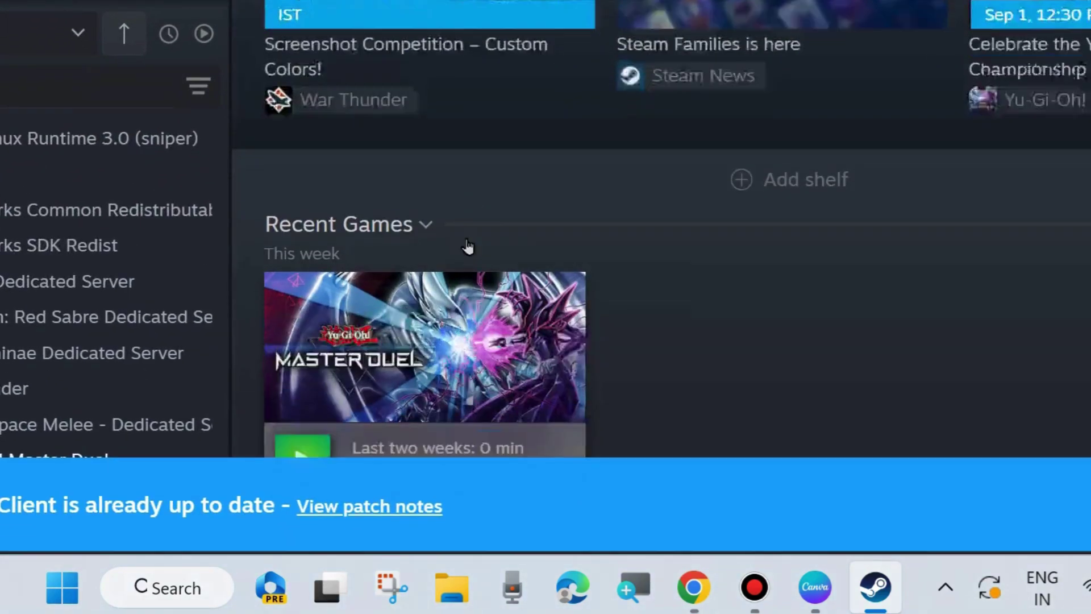
scroll(468, 244, "up", 4)
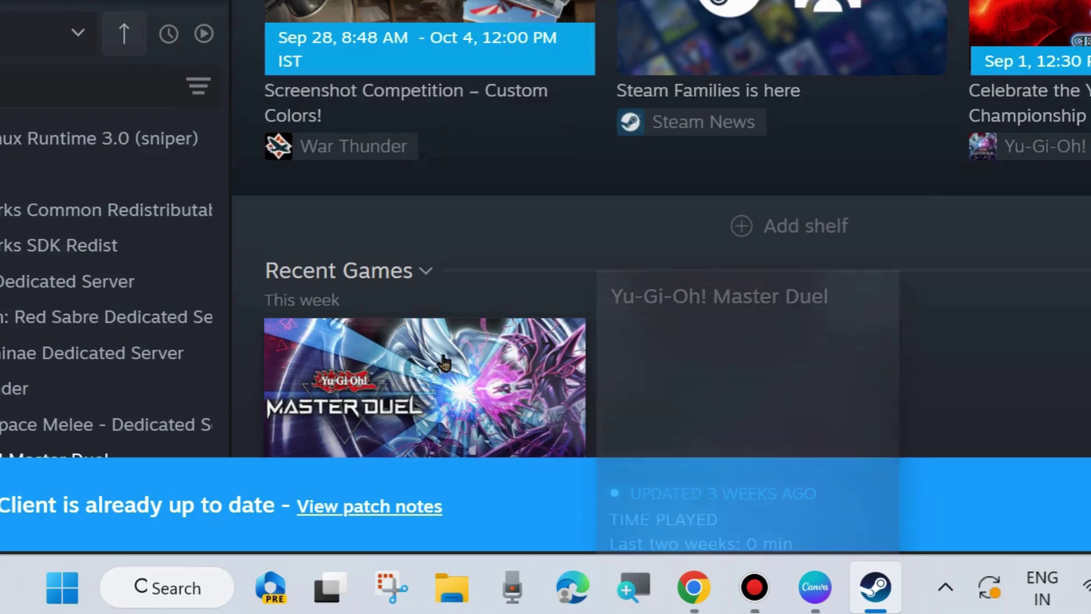
right_click(418, 372)
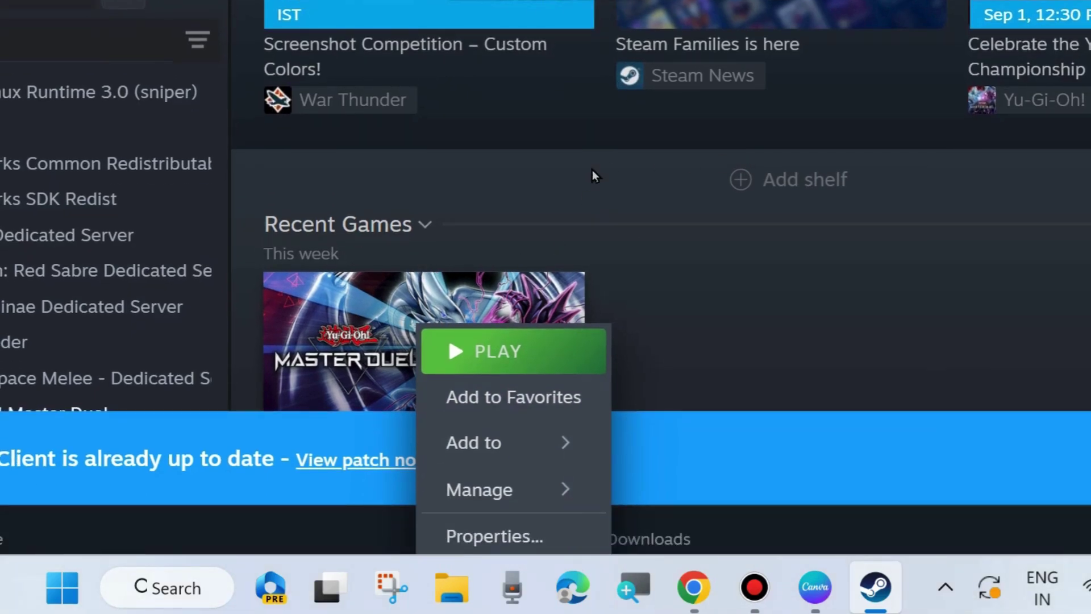
left_click(592, 169)
scroll(577, 247, "down", 5)
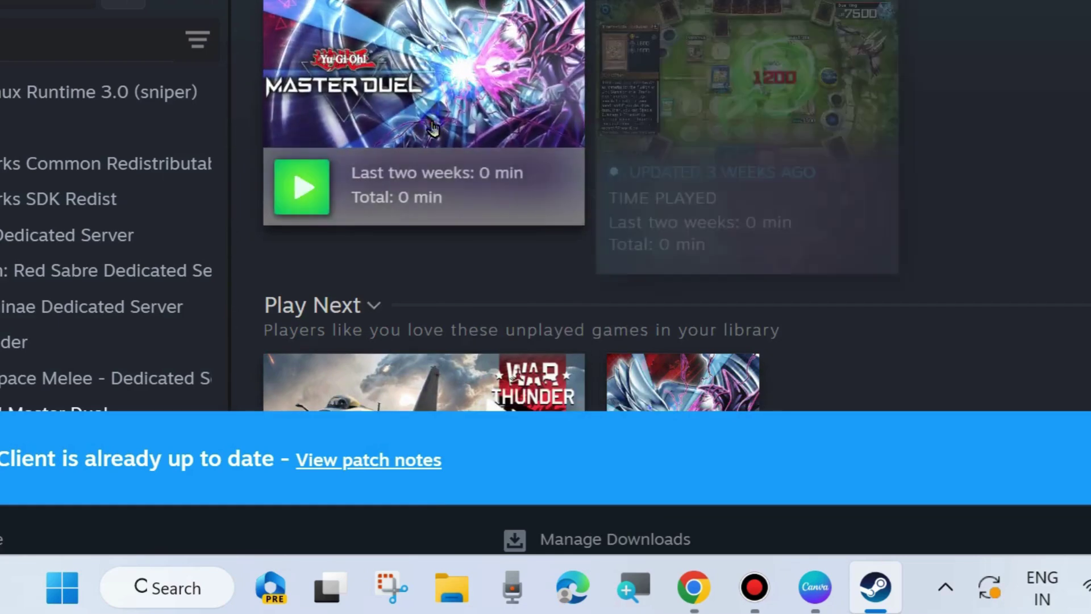
right_click(433, 127)
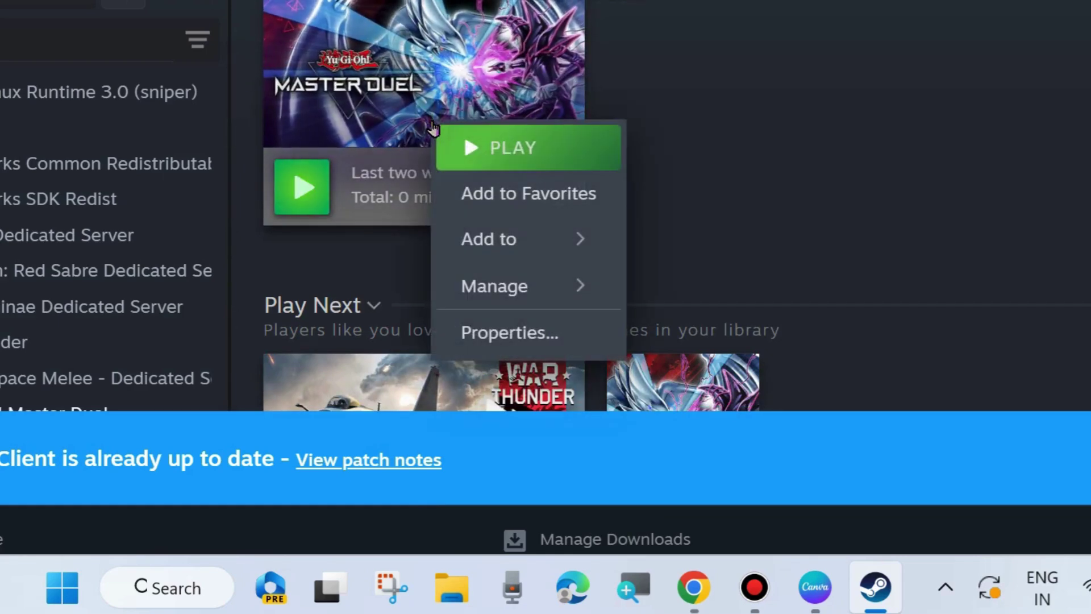
left_click(528, 334)
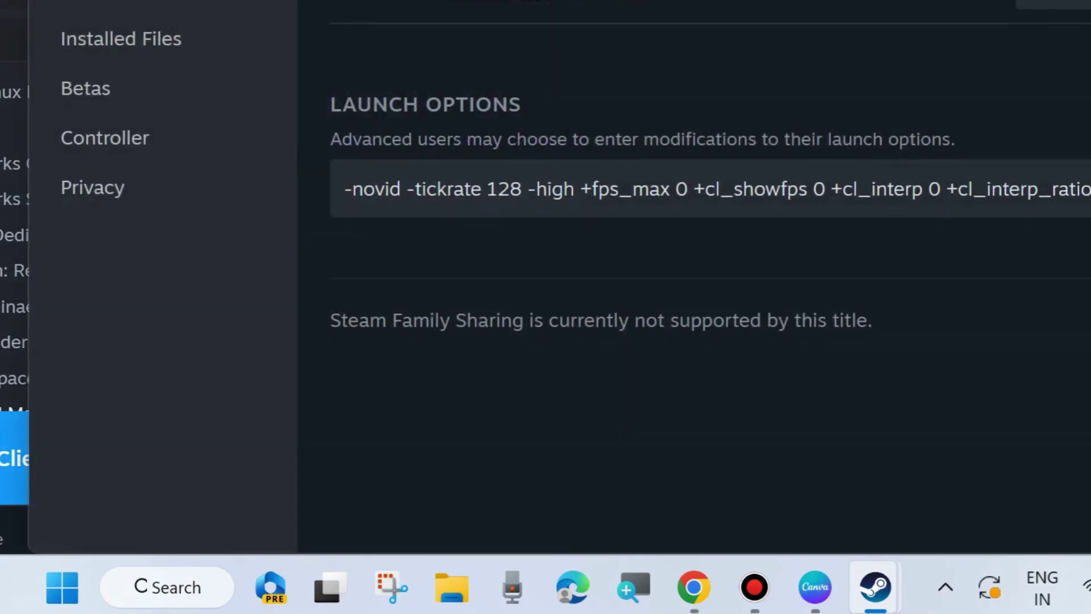
left_click_drag(557, 0, 565, 48)
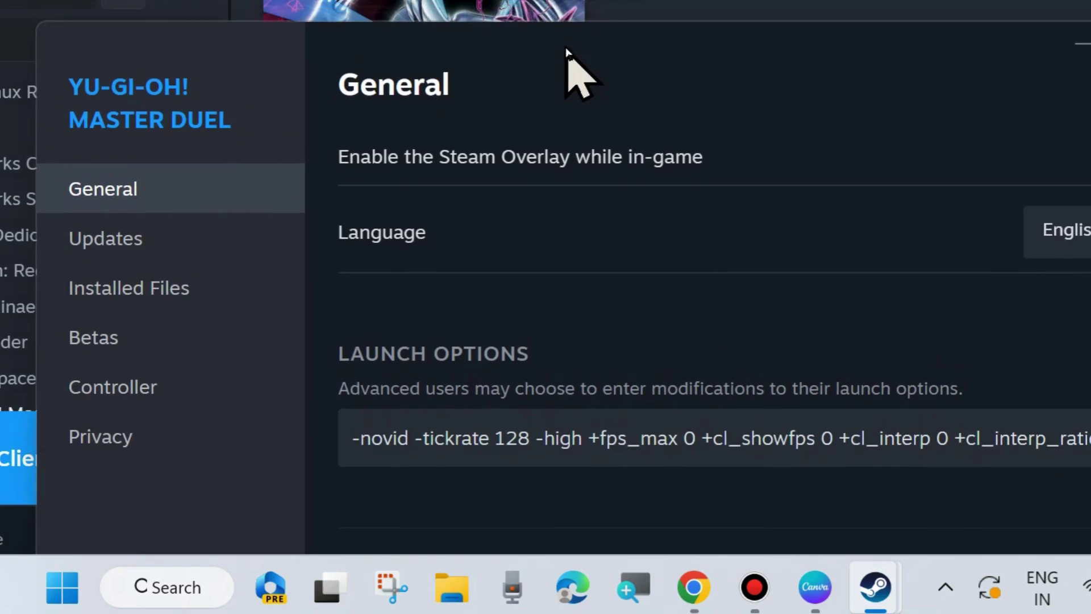
- Verify the integrity of the installed Yu-Gi-Oh! Master Duel files and close the game's properties
left_click(126, 299)
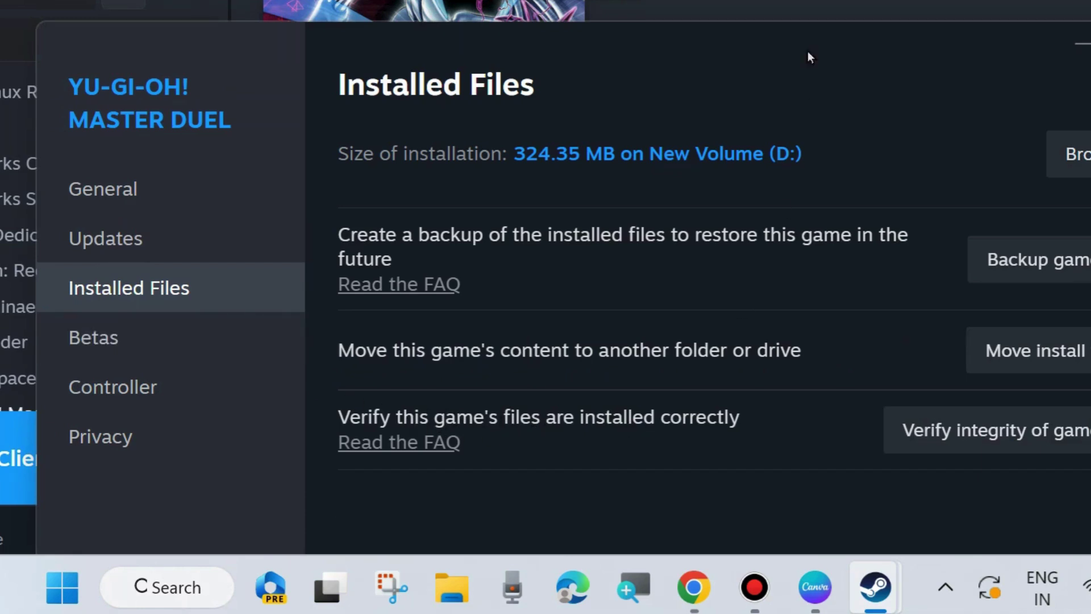
left_click_drag(786, 40, 589, 25)
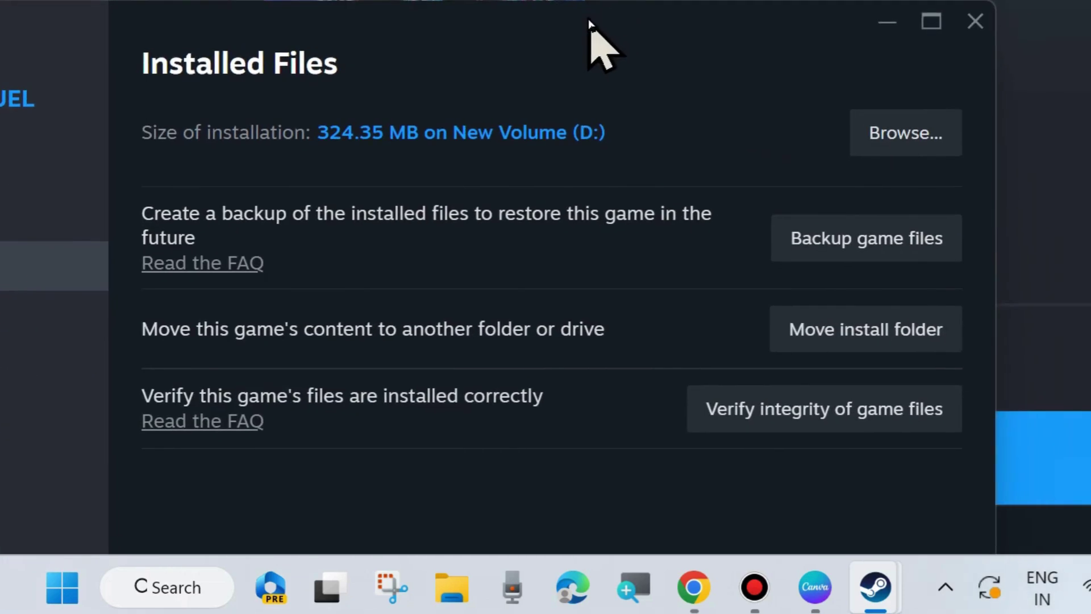
left_click(819, 420)
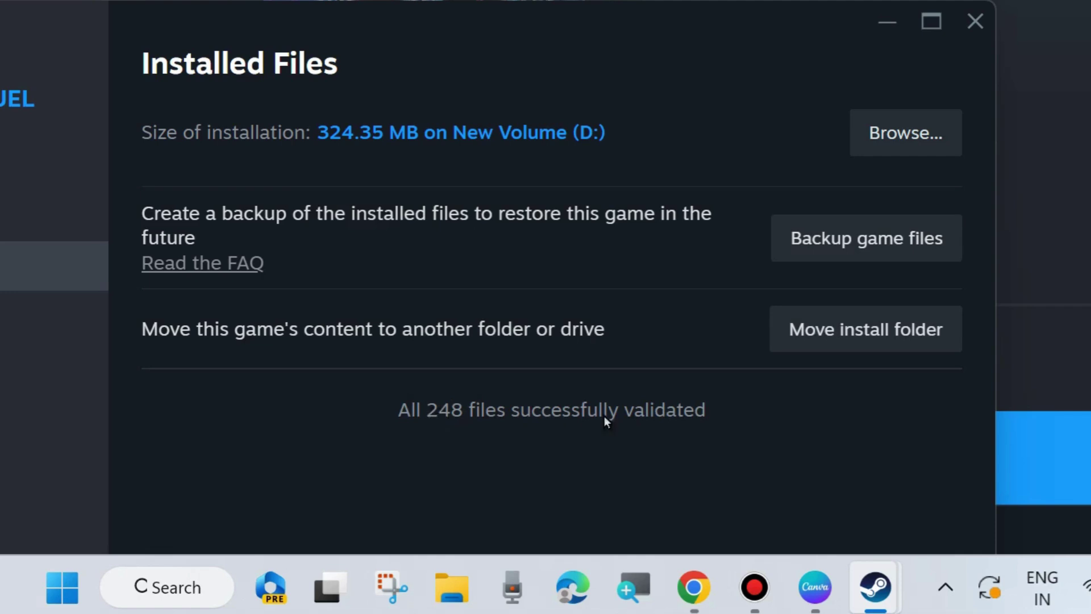
left_click(975, 21)
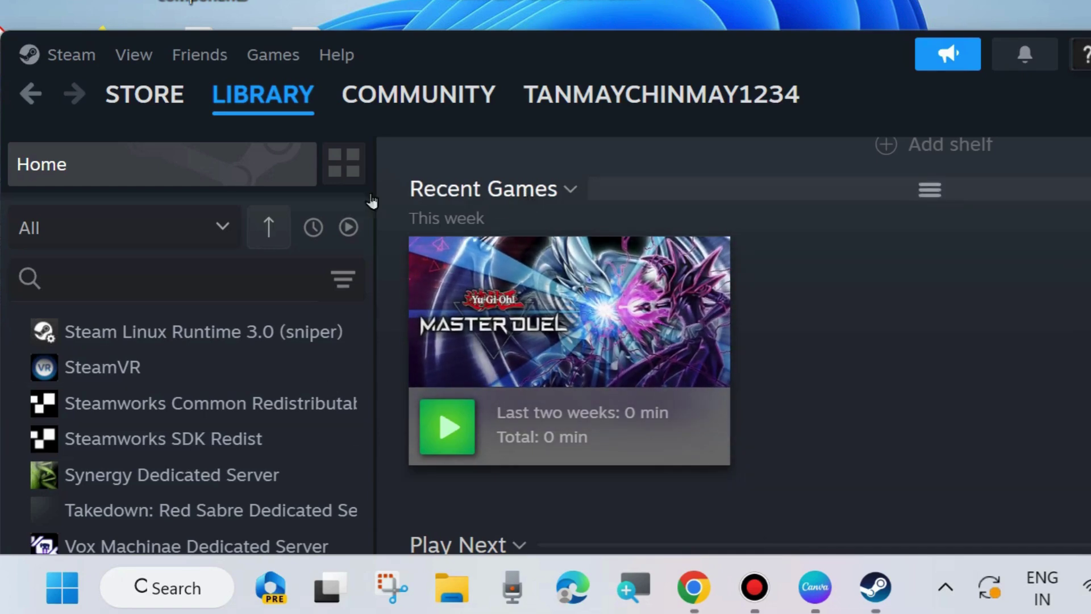
- Open Steam's Interface settings and set Client Beta Participation to "No beta chosen"
left_click(63, 57)
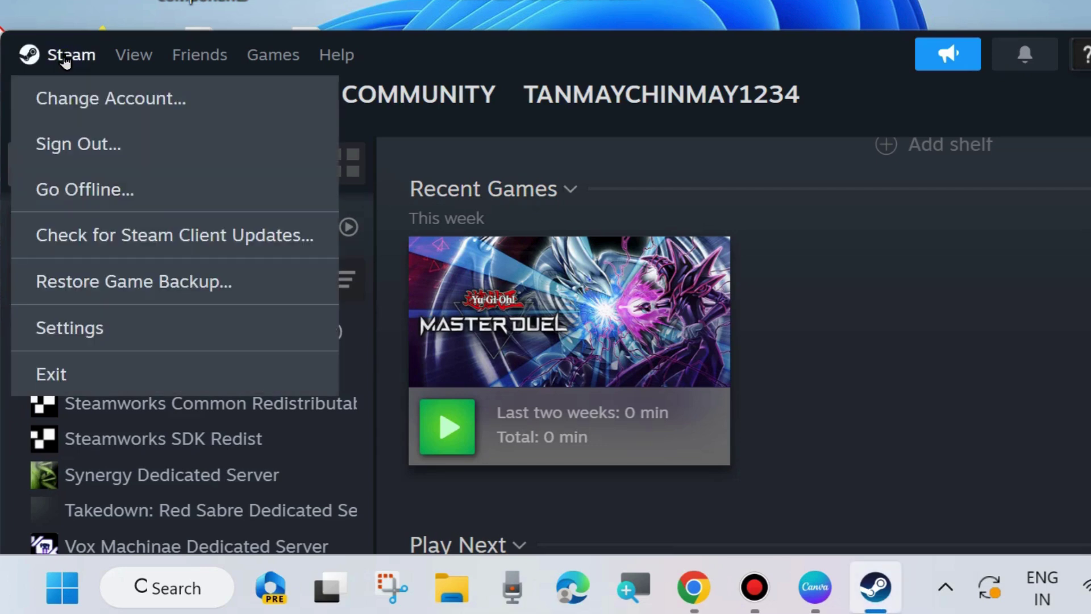
left_click(63, 330)
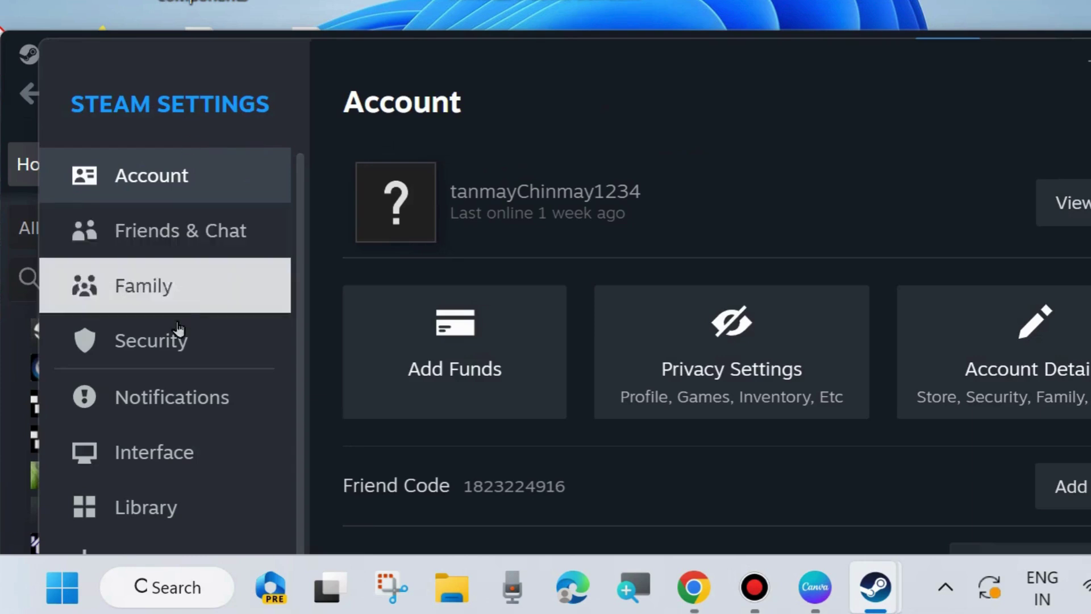
left_click(127, 460)
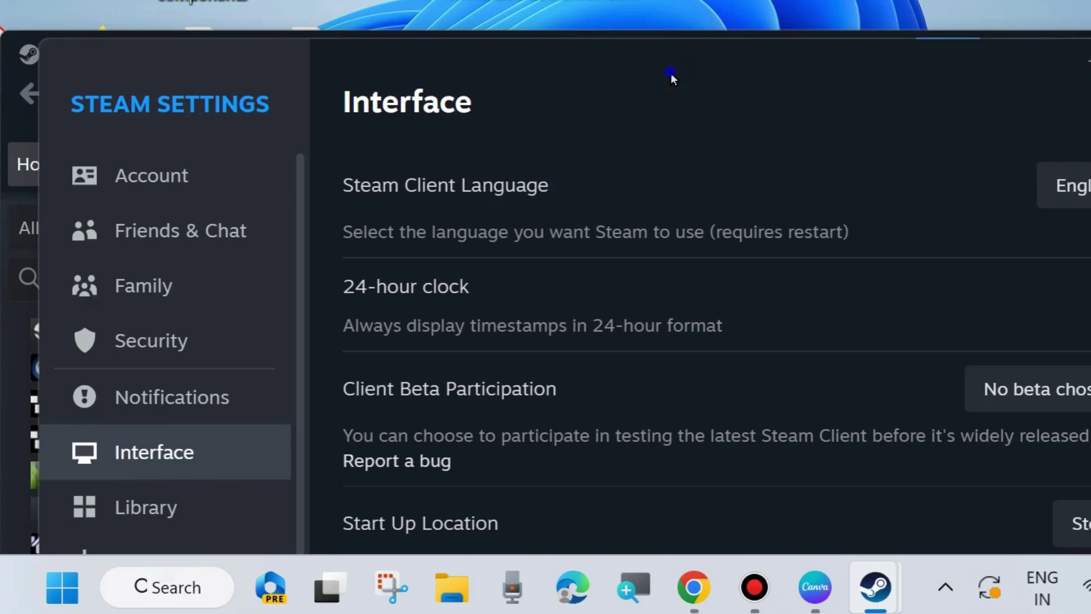
left_click_drag(670, 72, 467, 57)
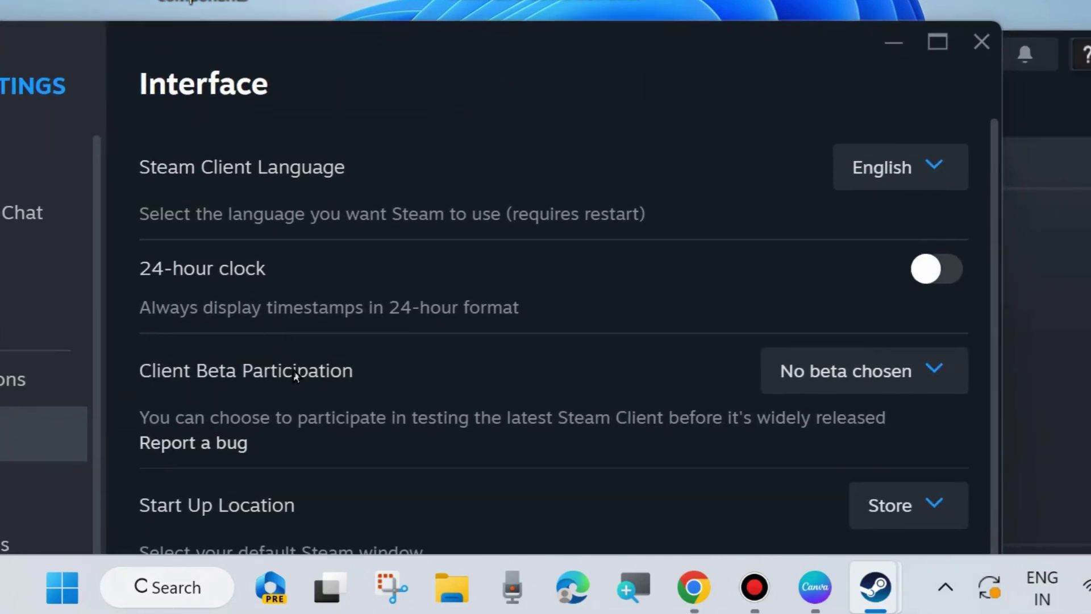
left_click(935, 368)
left_click(834, 437)
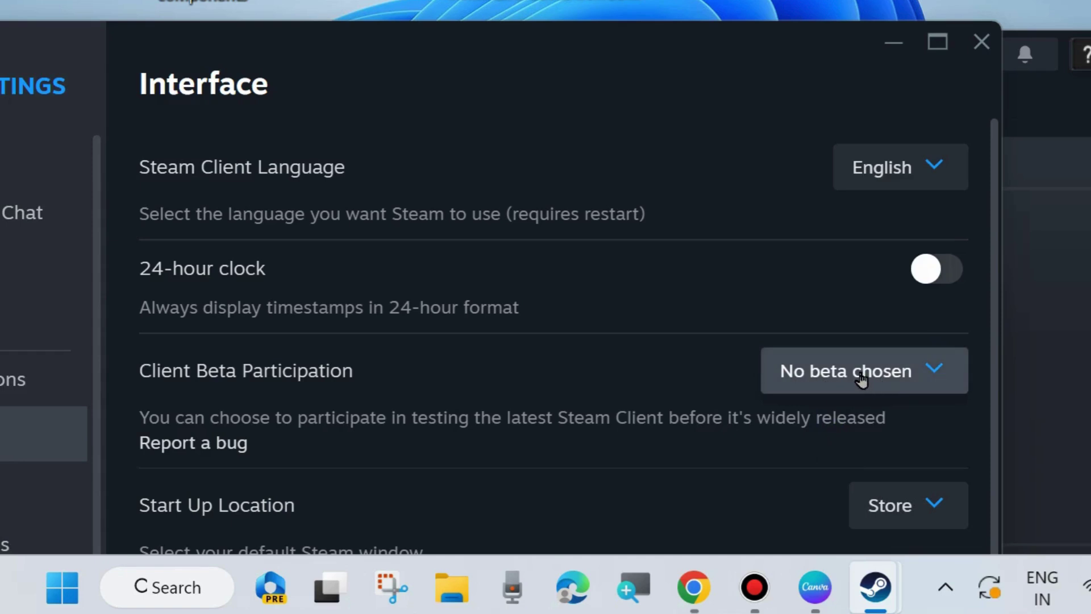
- Close the Steam settings and the Steam window to return to the desktop
left_click(980, 45)
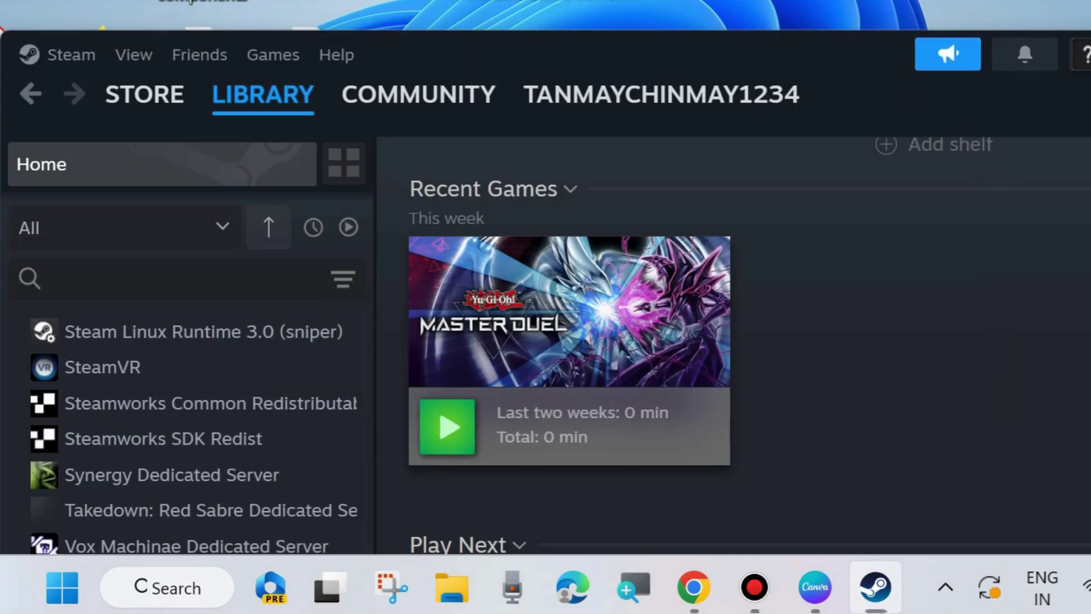
left_click_drag(792, 43, 505, 56)
left_click(1088, 62)
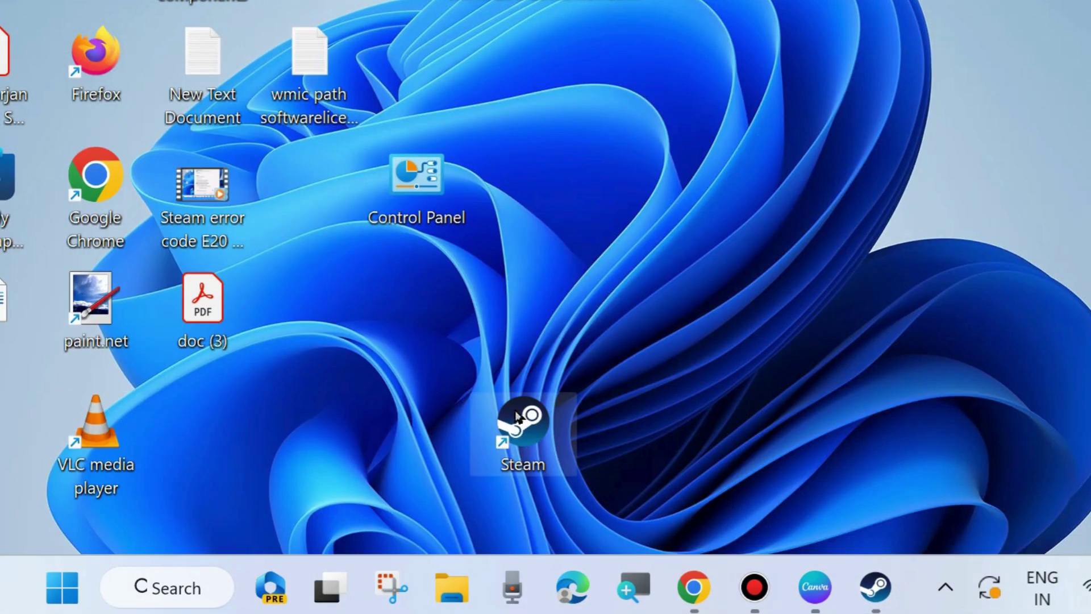
- Open Programs and Features from the Control Panel and reposition its window to show the installed programs list
double_click(421, 174)
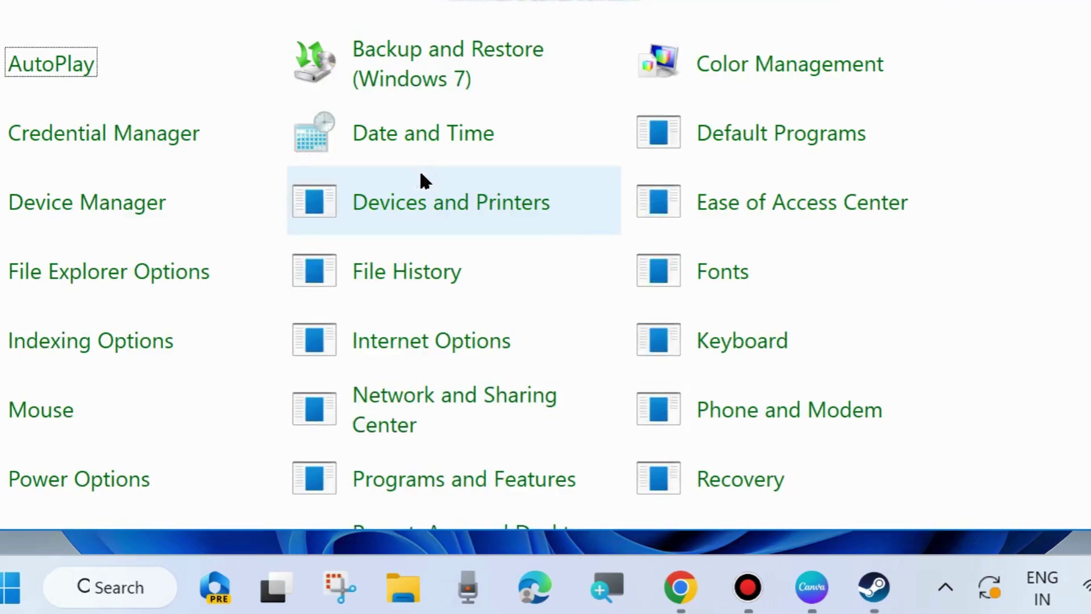
scroll(459, 392, "down", 2)
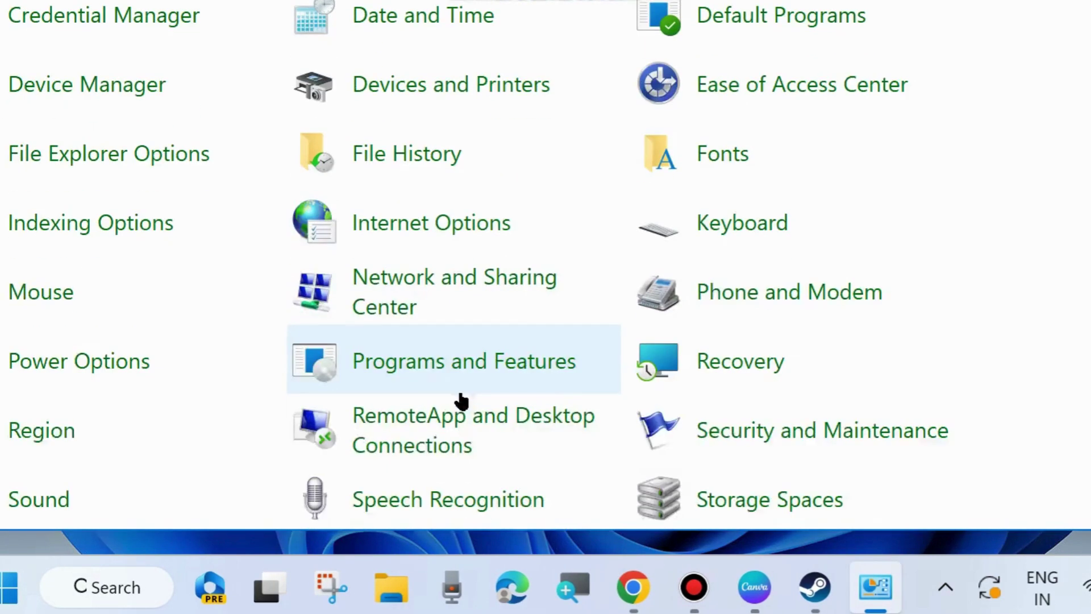
left_click(399, 369)
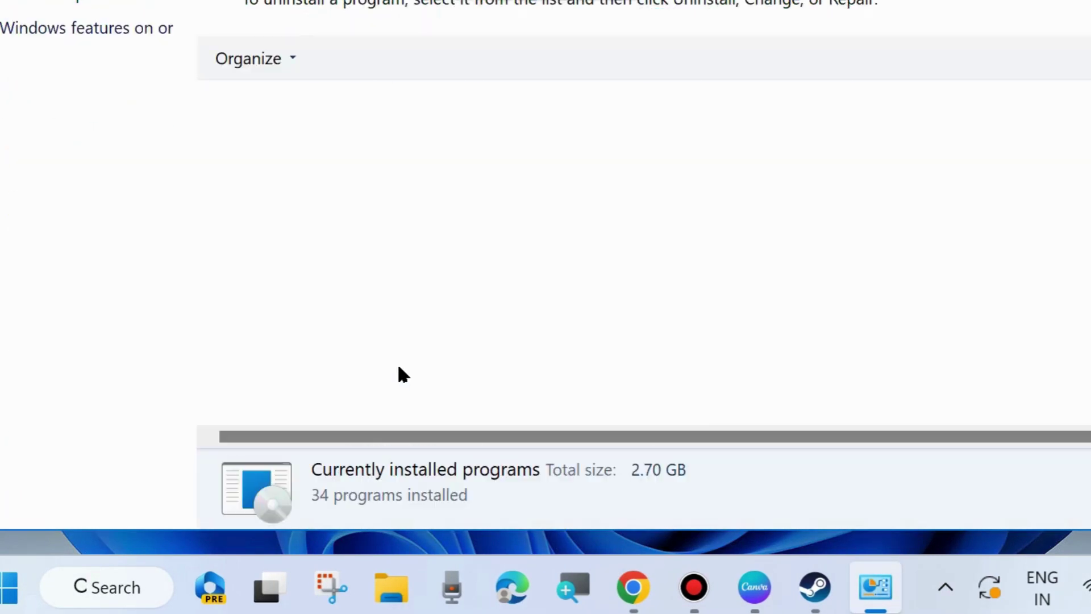
left_click_drag(477, 0, 475, 128)
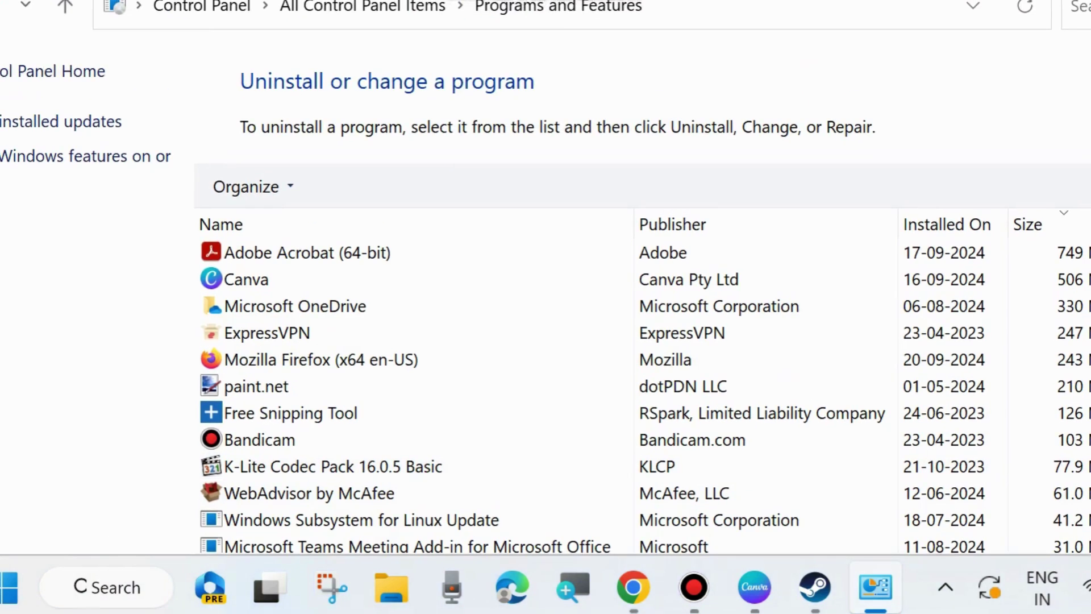
- Select Steam by Valve Corporation among the installed programs, try to uninstall it, and close the Programs and Features window
scroll(276, 446, "down", 2)
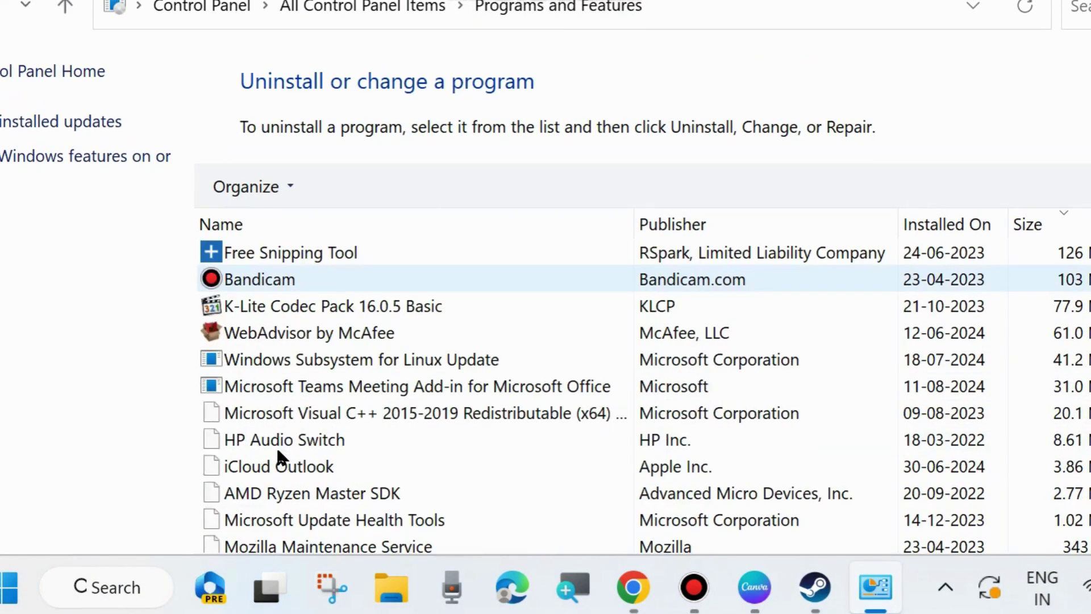
scroll(256, 457, "down", 2)
left_click(247, 442)
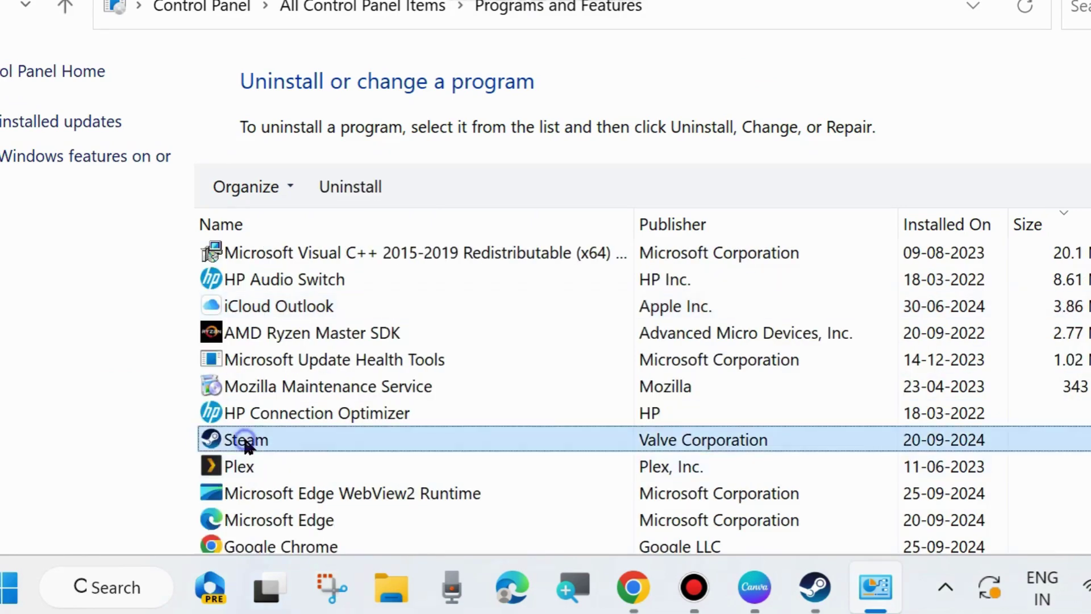
left_click(348, 189)
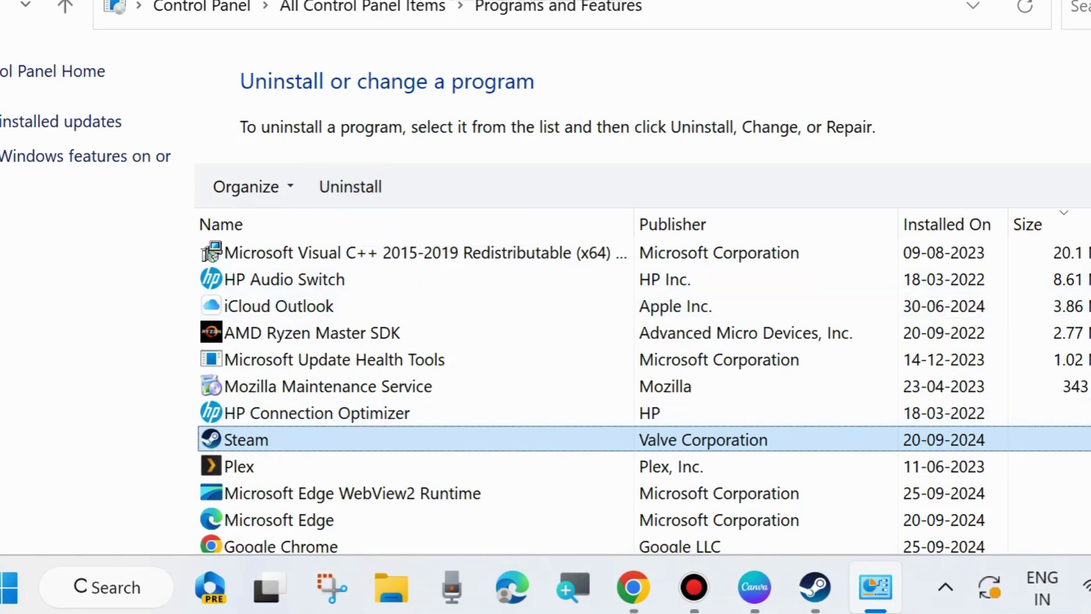
key("alt+F4")
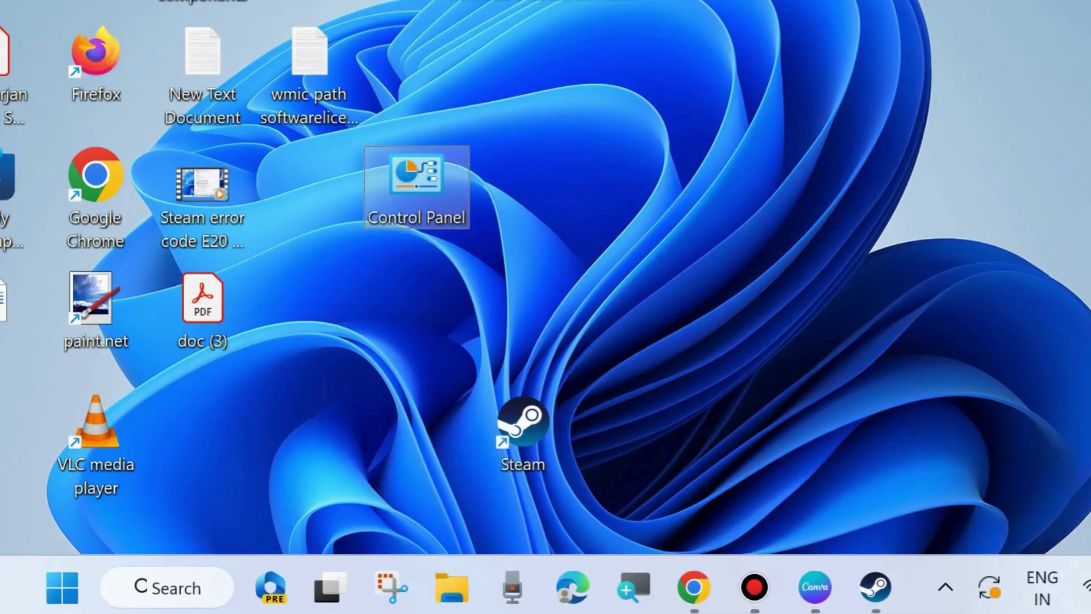